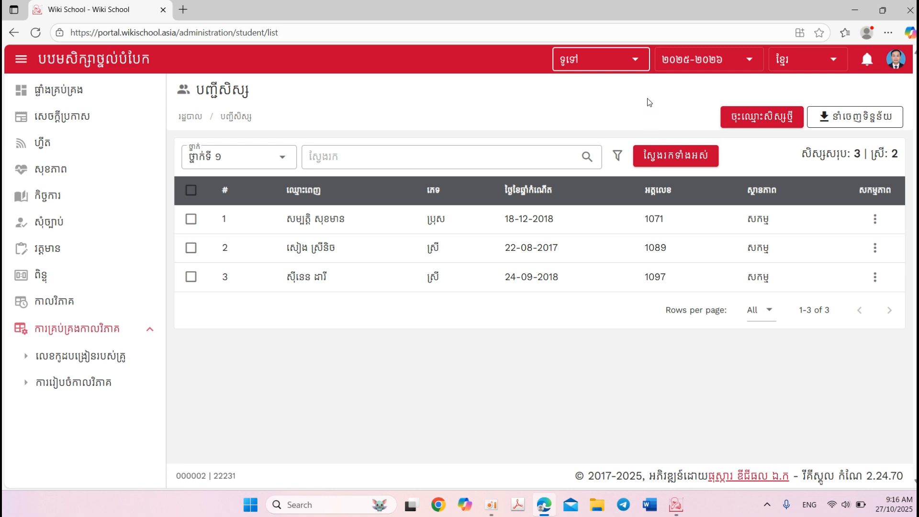
# Switch to the រដ្ឋបាល (administration) module and check which classes the student list can be filtered by
pyautogui.click(636, 66)
pyautogui.click(592, 95)
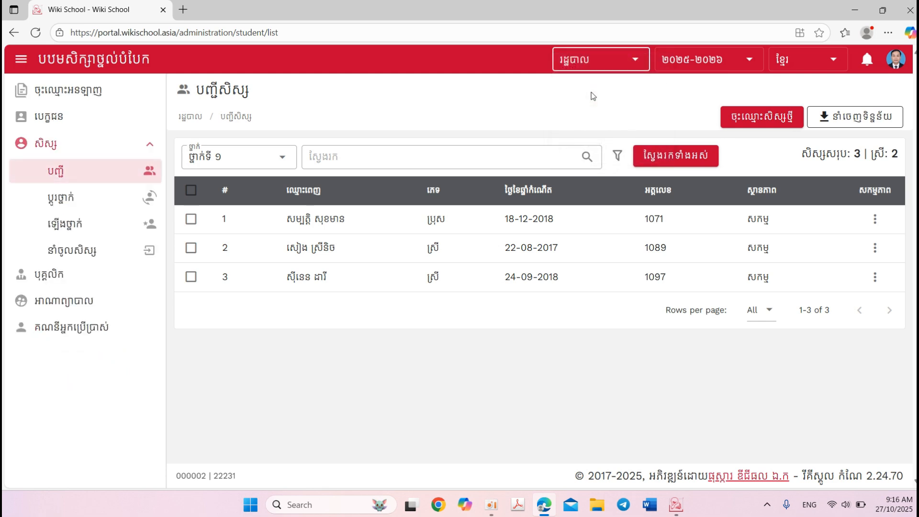
pyautogui.click(288, 159)
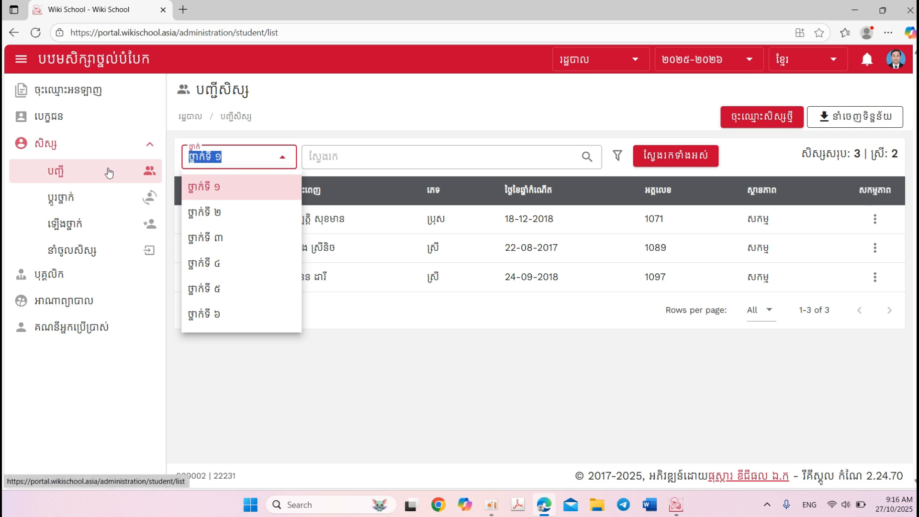
pyautogui.click(62, 151)
pyautogui.click(61, 149)
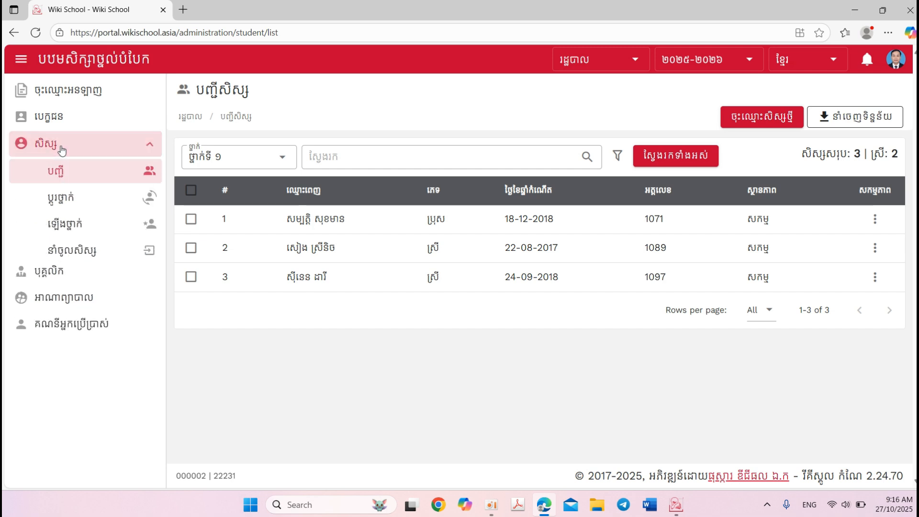
pyautogui.click(68, 173)
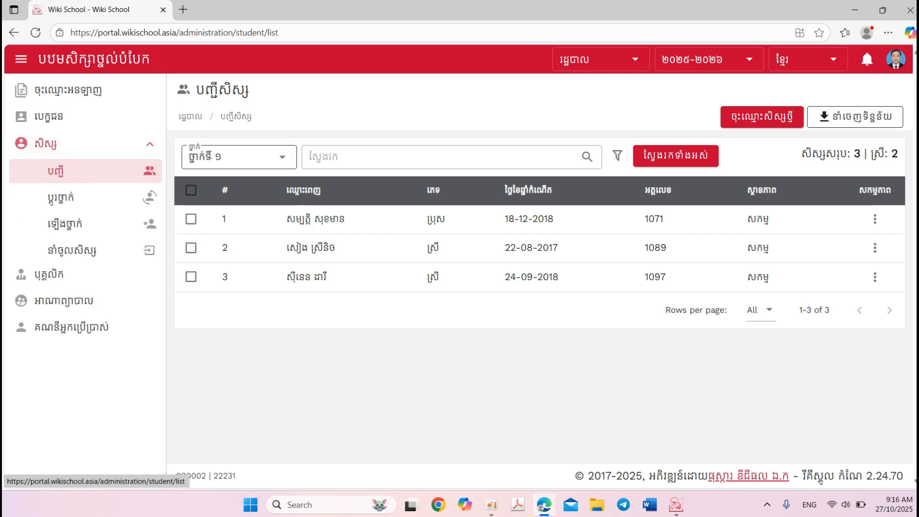
pyautogui.click(241, 161)
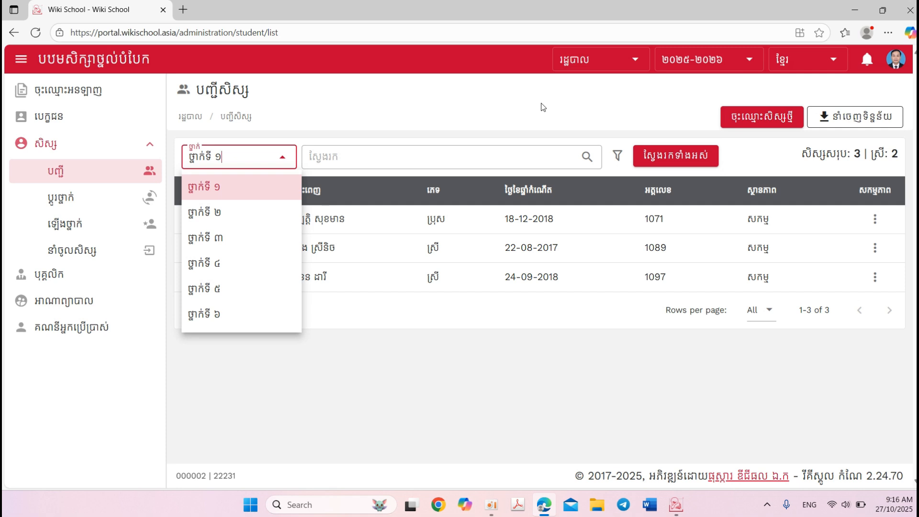
# Switch to the ការកំណត់ប្រព័ន្ធ (system settings) module and open the Primary academic level for editing
pyautogui.click(623, 67)
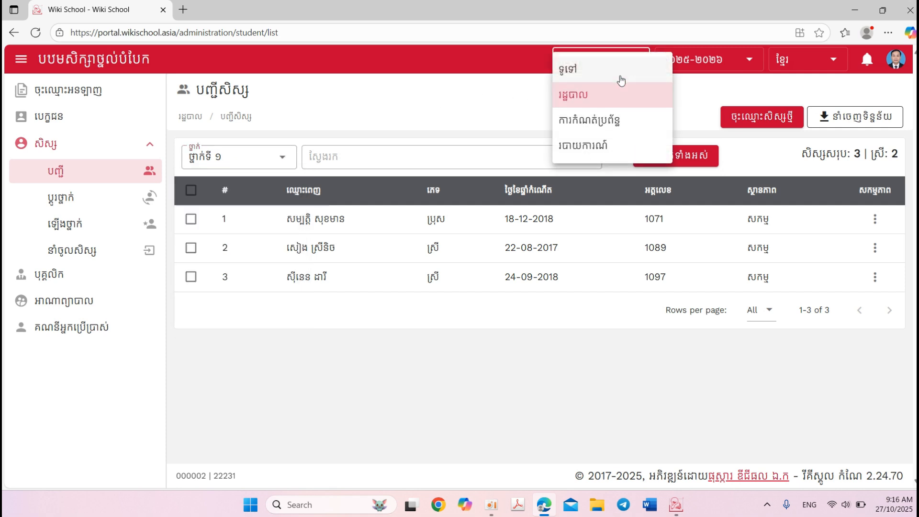
pyautogui.click(596, 121)
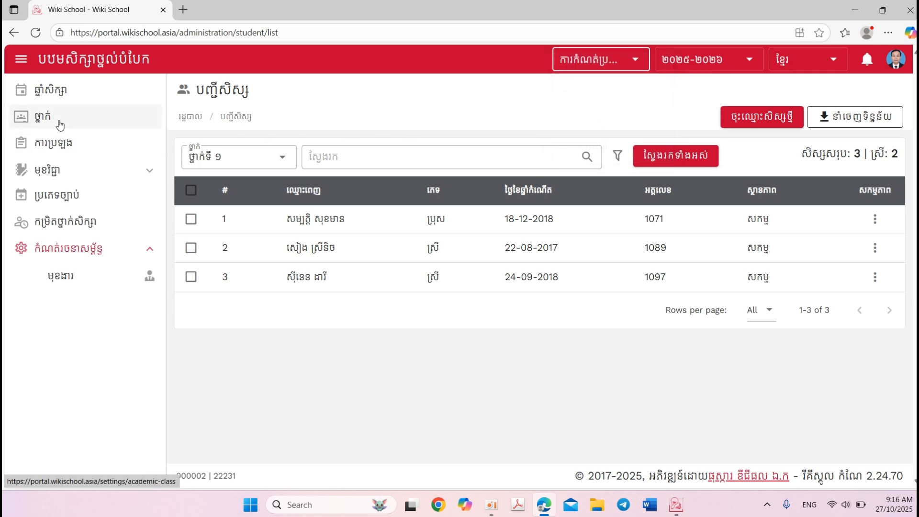
pyautogui.click(63, 224)
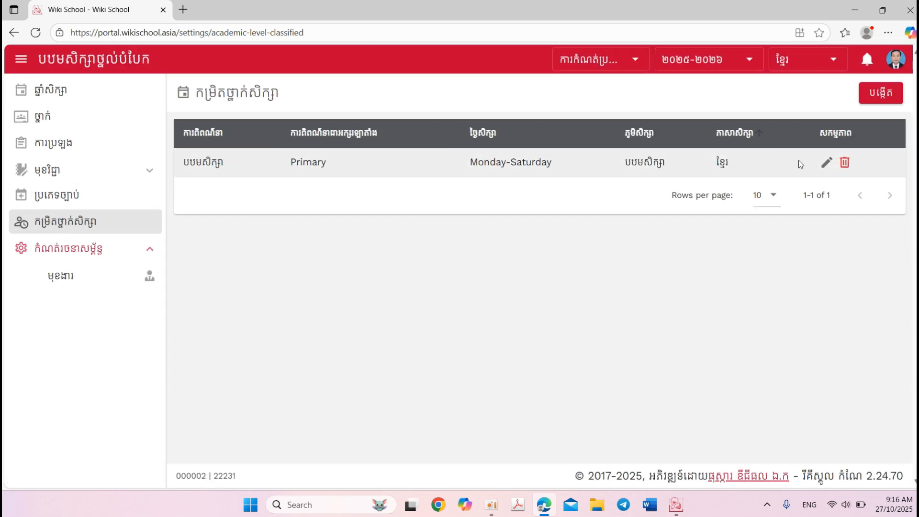
pyautogui.click(827, 164)
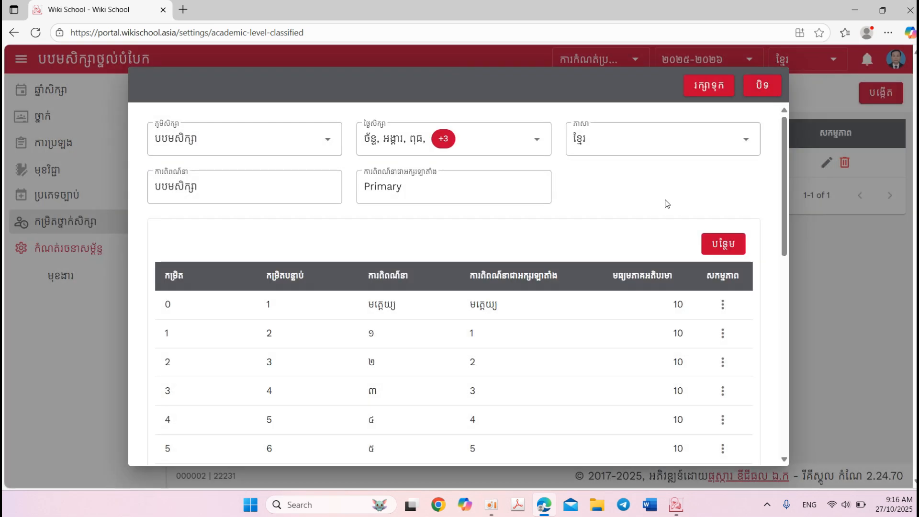
# Add a new grade row to the Primary level with level 0 and next level 1
pyautogui.click(722, 244)
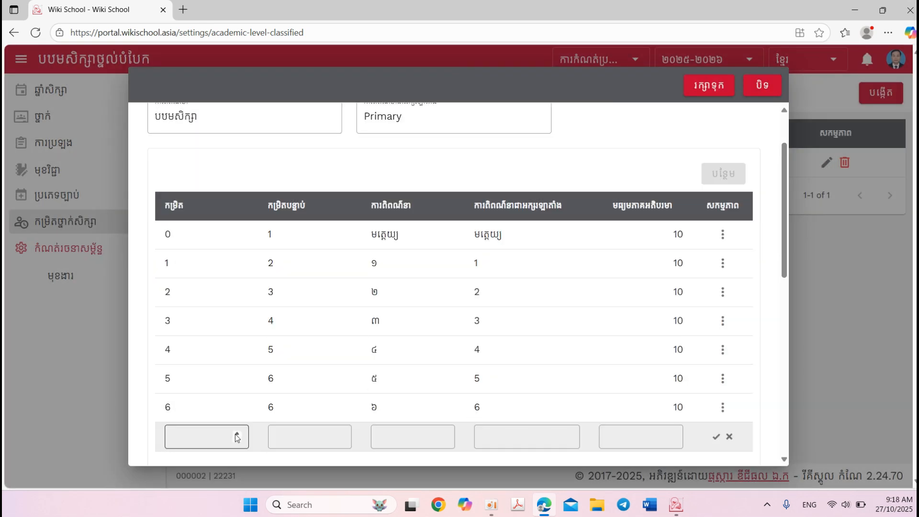
pyautogui.click(236, 434)
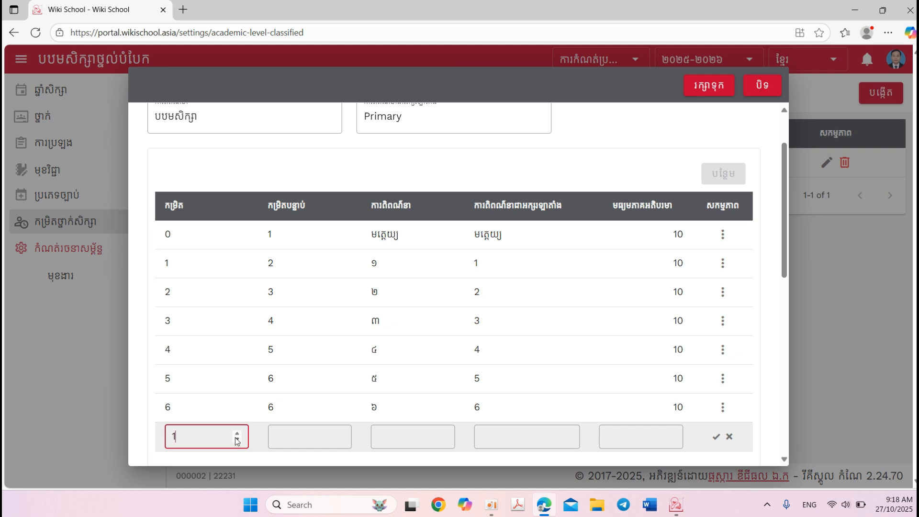
pyautogui.click(313, 433)
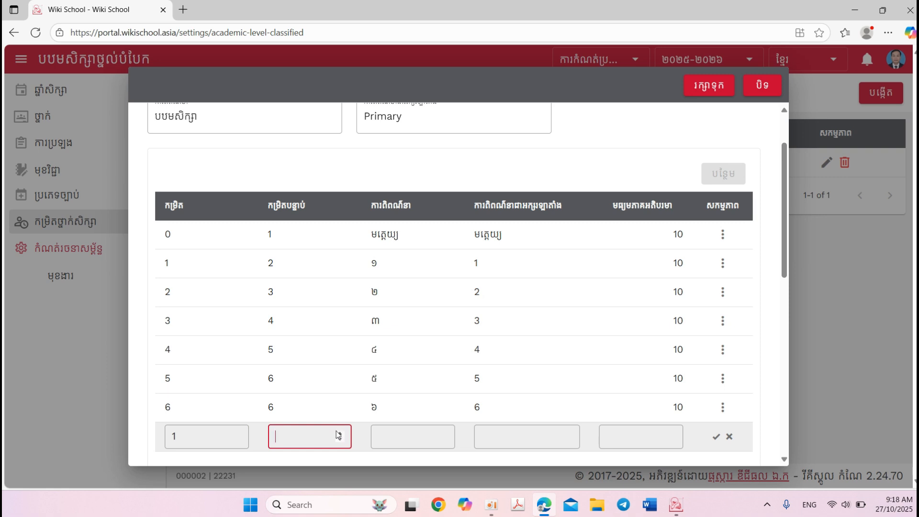
pyautogui.click(237, 439)
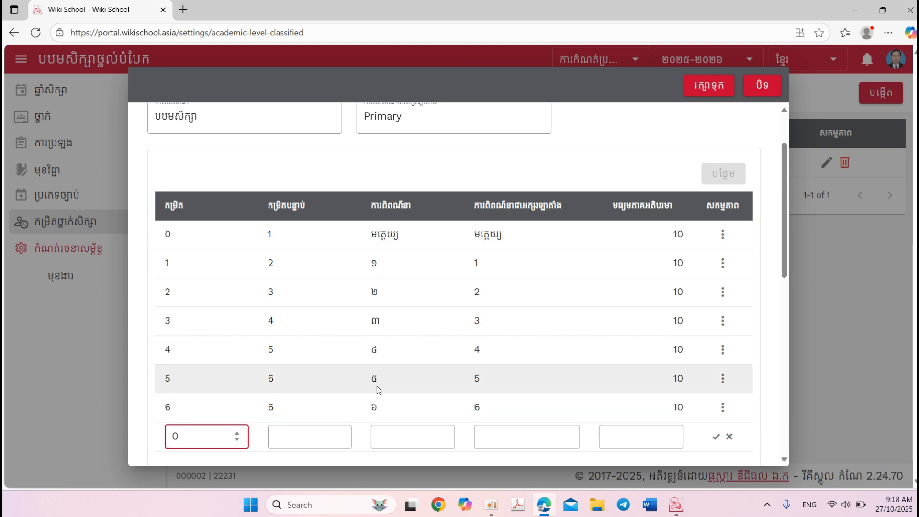
pyautogui.click(342, 439)
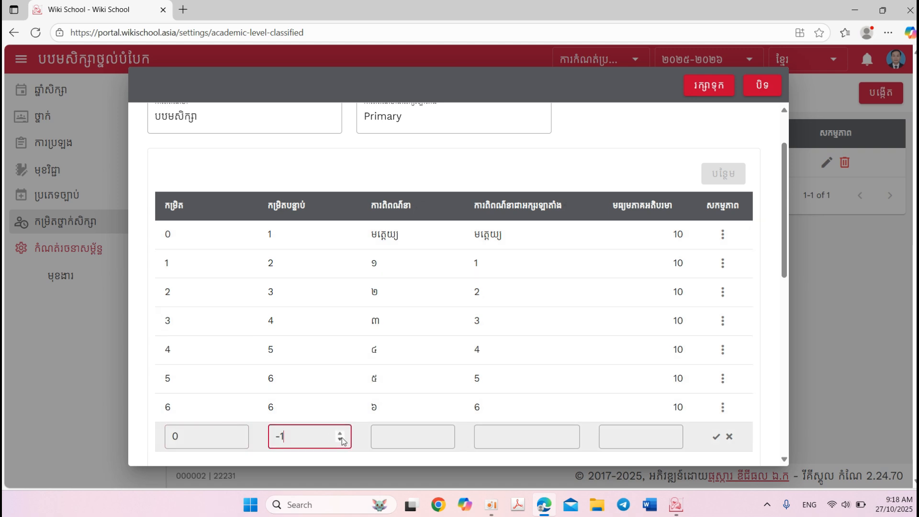
pyautogui.click(340, 433)
pyautogui.click(340, 434)
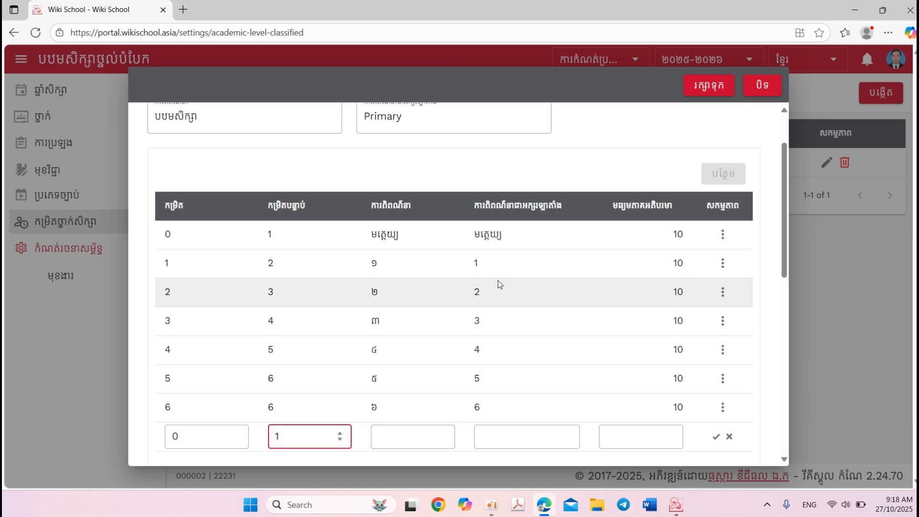
# Enter មត្តេយ្យ as the new row's description and Latin description, set the maximum average to 10, and confirm the row
pyautogui.click(440, 437)
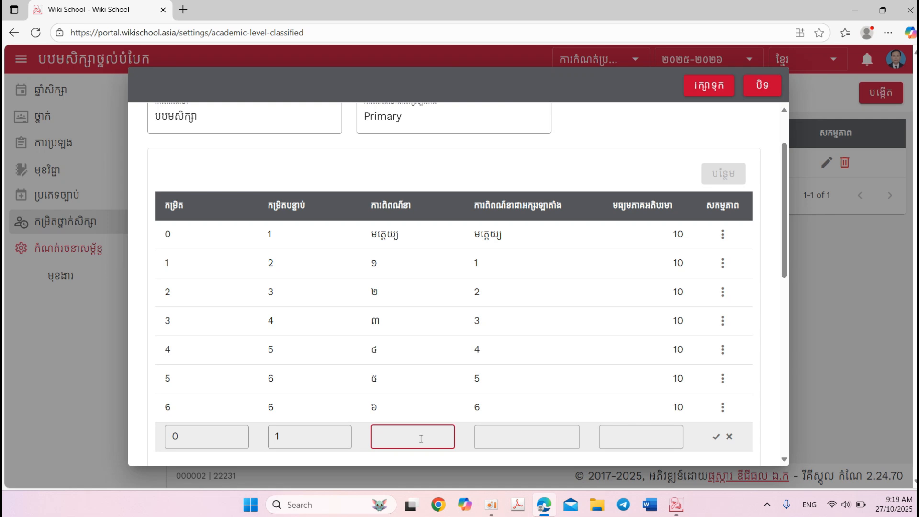
pyautogui.hotkey('alt', 'shift')
pyautogui.write('មត្តេយ្យ')
pyautogui.press('Tab')
pyautogui.write('មត្តេយ្')
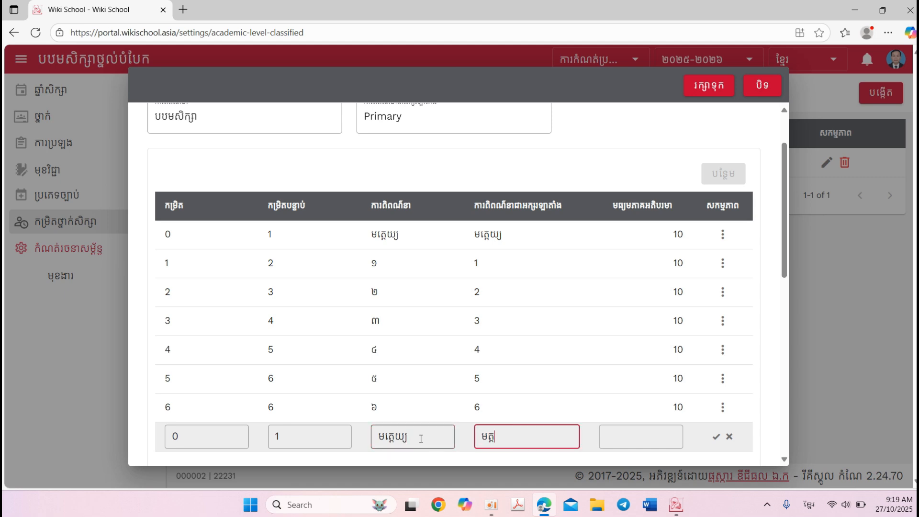
pyautogui.write('យ')
pyautogui.press('Tab')
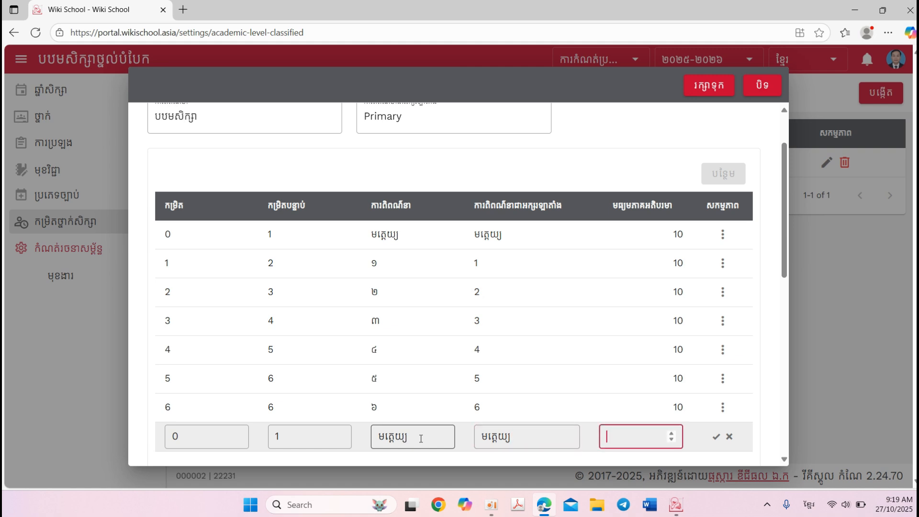
pyautogui.write('10')
pyautogui.click(717, 437)
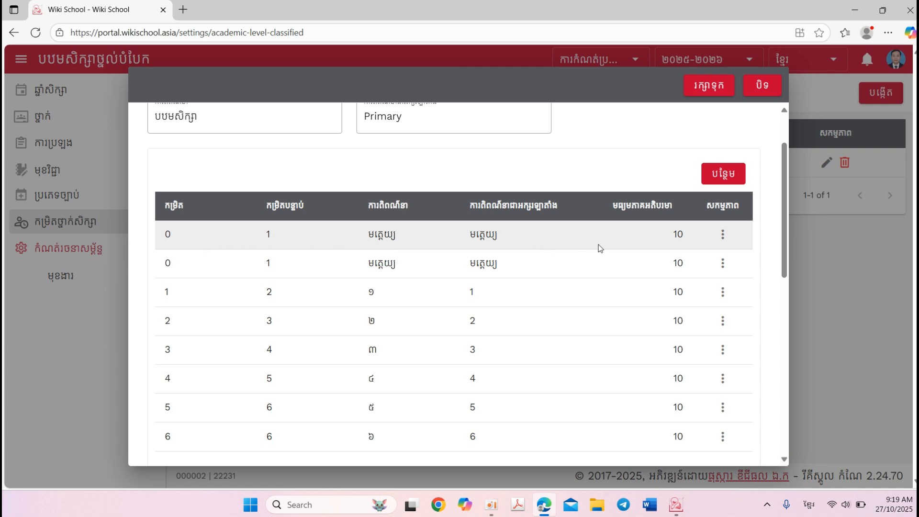
# Review the Primary level's grade and time-slot tables and save the academic level
pyautogui.scroll(-3, 613, 234)
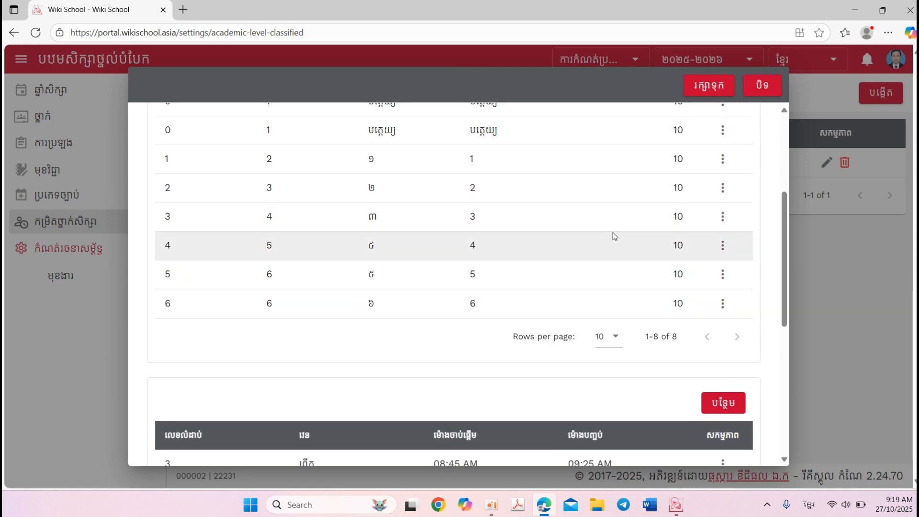
pyautogui.scroll(-3, 613, 232)
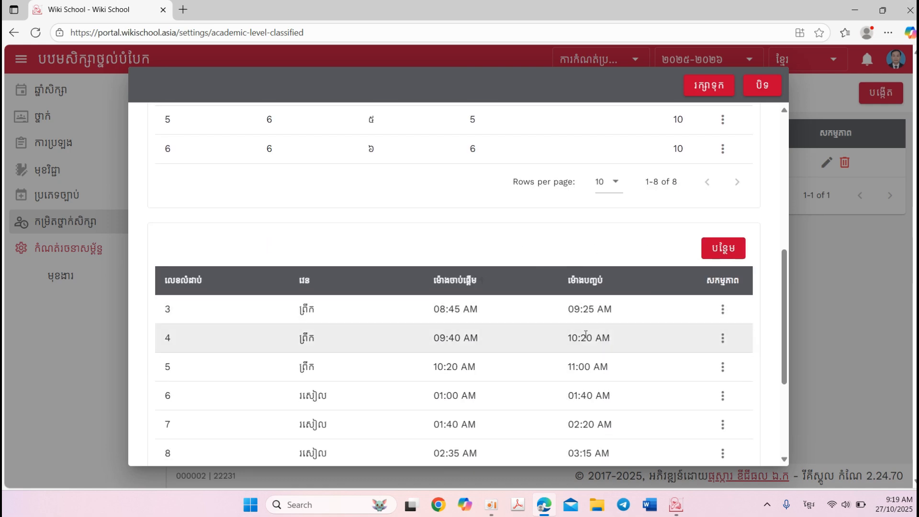
pyautogui.scroll(6, 602, 170)
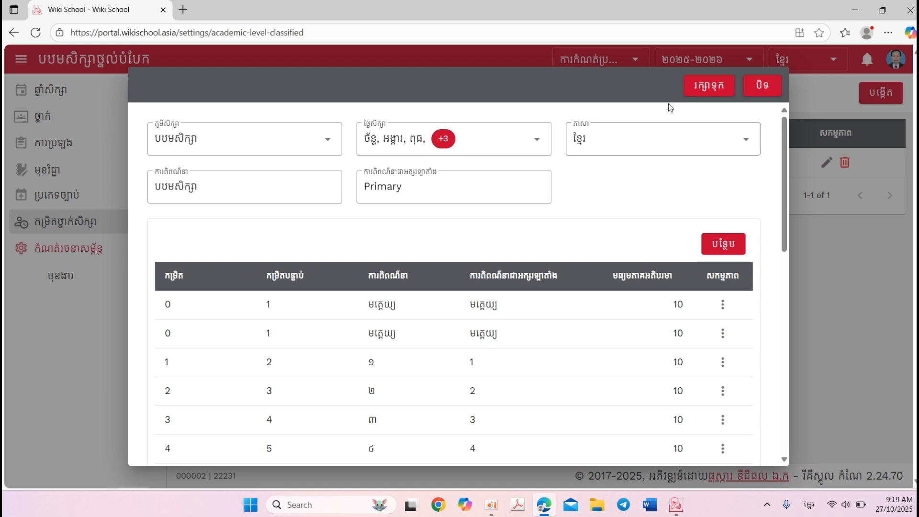
pyautogui.click(706, 84)
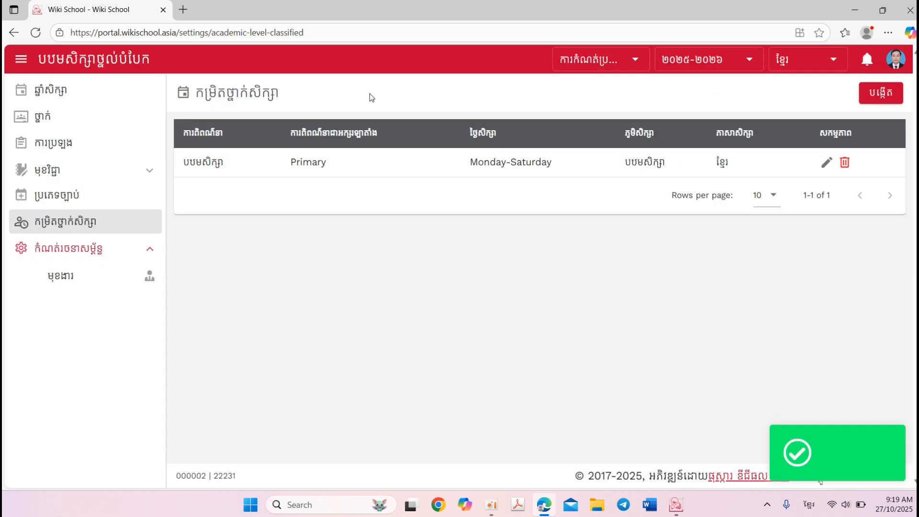
pyautogui.click(49, 119)
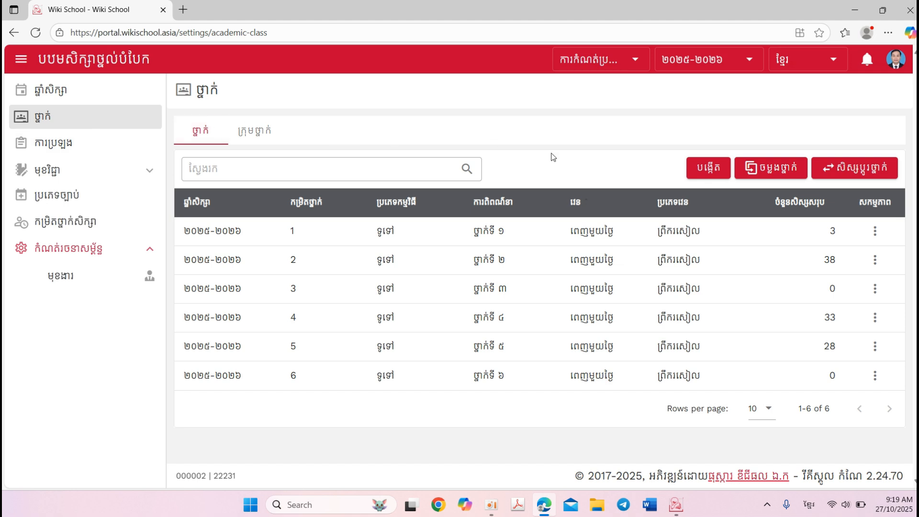
pyautogui.click(705, 169)
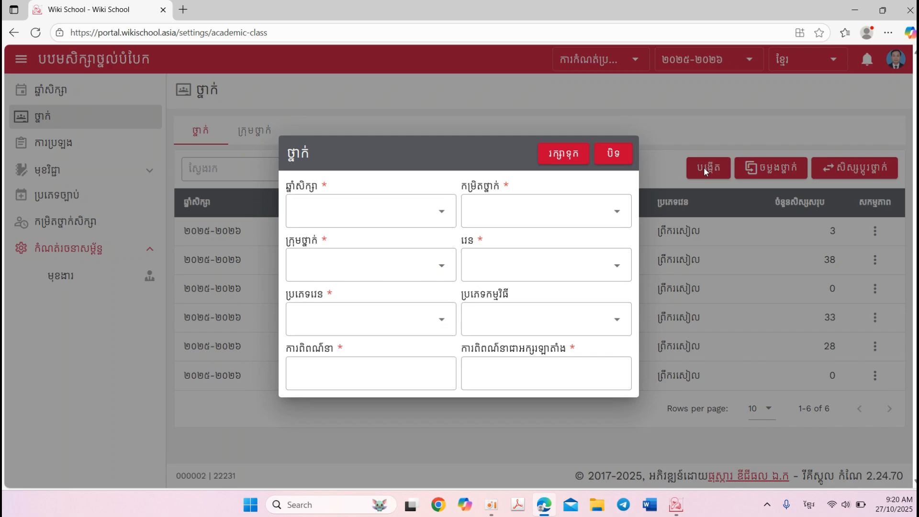
pyautogui.click(613, 154)
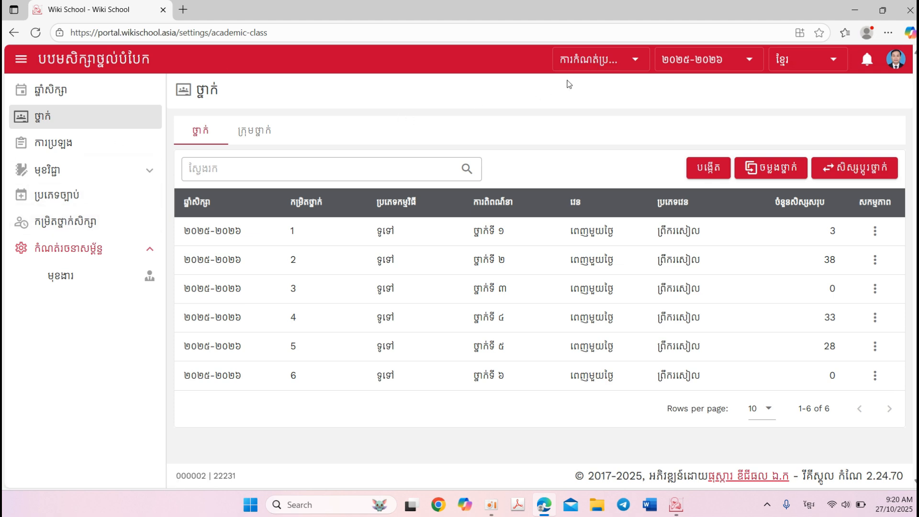
pyautogui.click(640, 66)
pyautogui.click(586, 119)
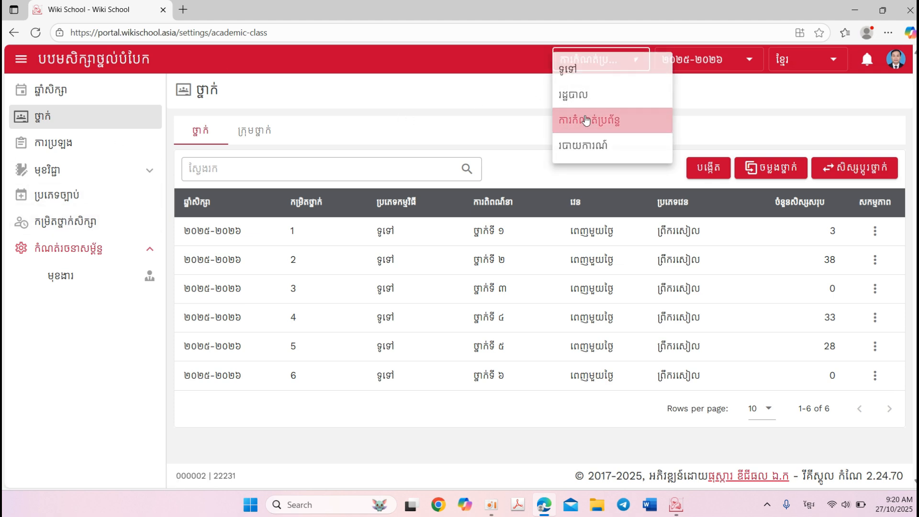
# Reopen the Primary academic level under កម្រិតថ្នាក់សិក្សា to check its grade rows, and save it again
pyautogui.click(72, 221)
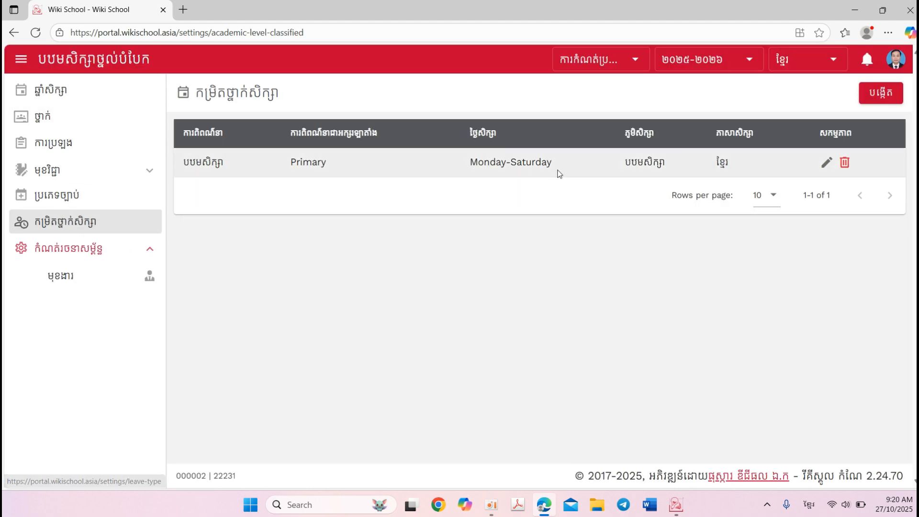
pyautogui.click(826, 164)
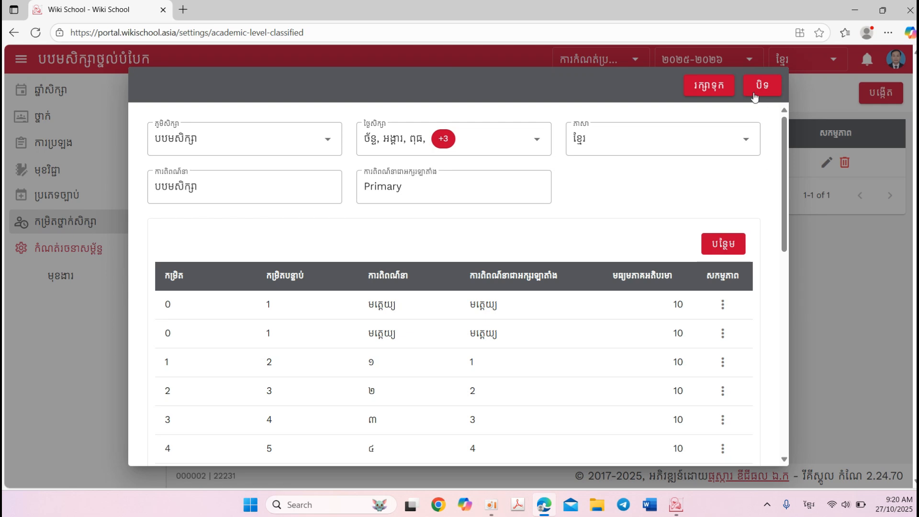
pyautogui.click(720, 85)
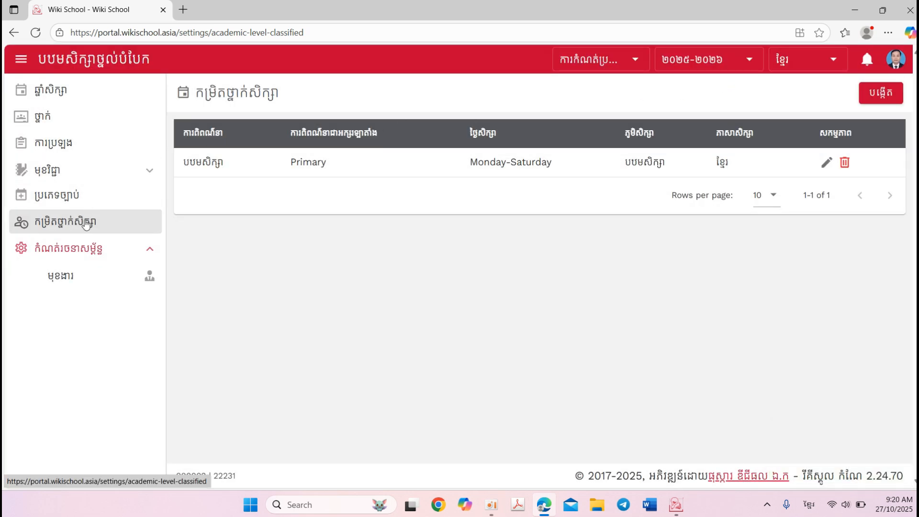
# Start a new class under ថ្នាក់ for academic year ២០២៥-២០២៦ with grade level មត្តេយ្យ
pyautogui.click(34, 118)
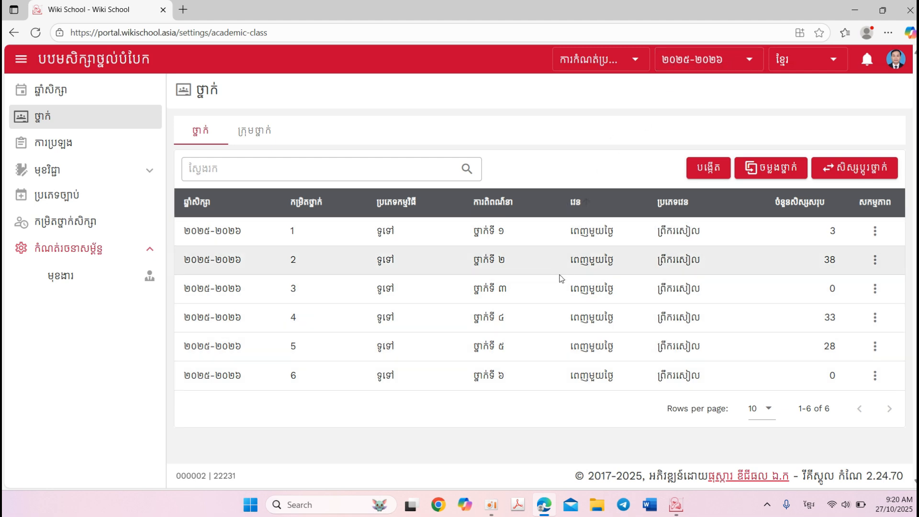
pyautogui.click(702, 170)
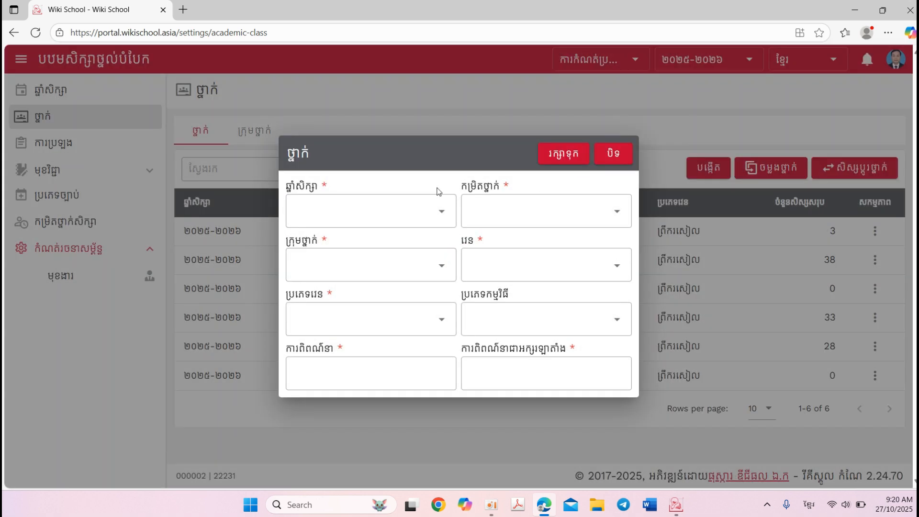
pyautogui.click(437, 209)
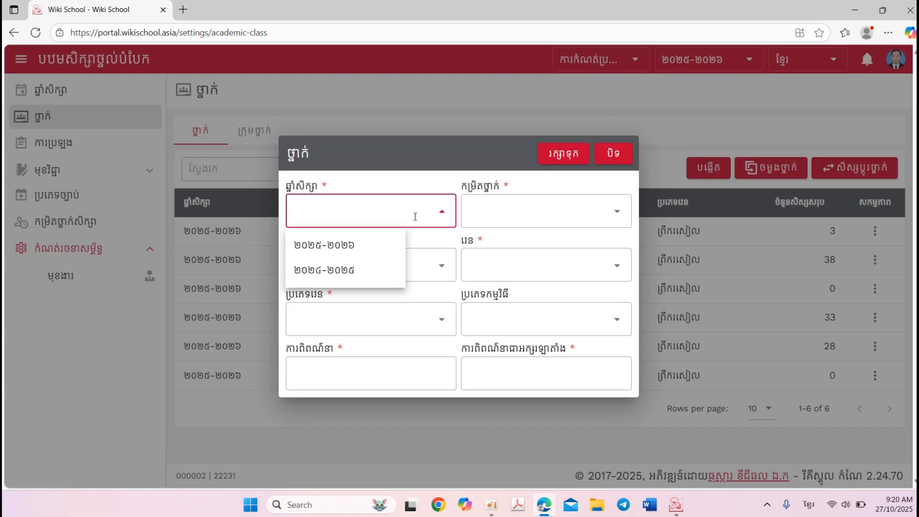
pyautogui.click(346, 245)
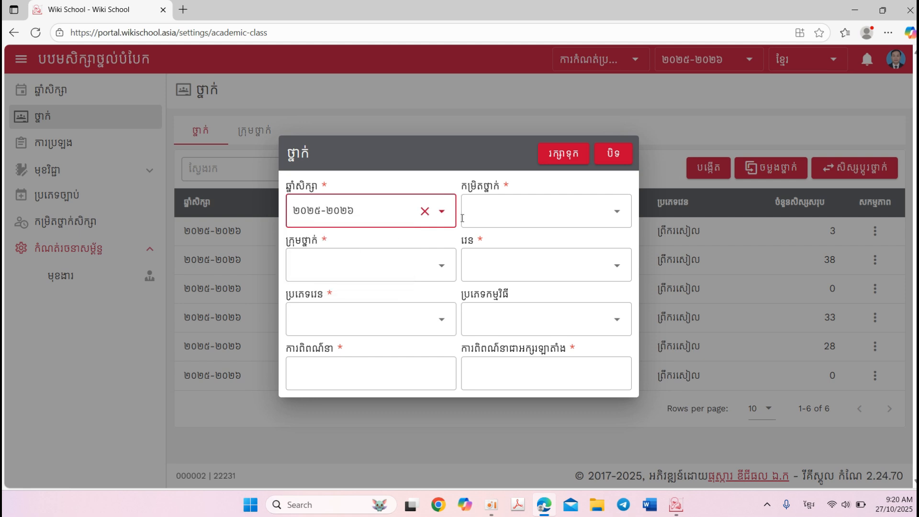
pyautogui.click(492, 211)
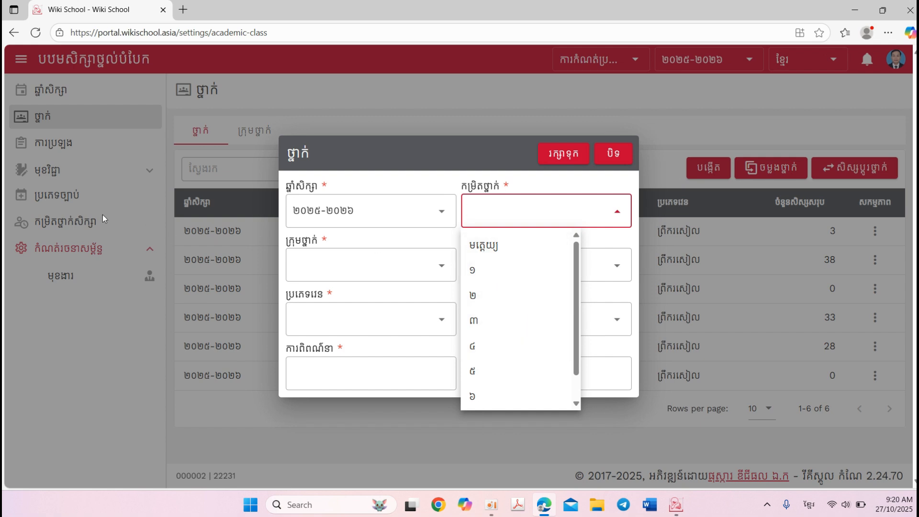
pyautogui.click(502, 247)
# Assign the new class to group ក, with shift ព្រឹក and shift type ថេរ
pyautogui.click(394, 267)
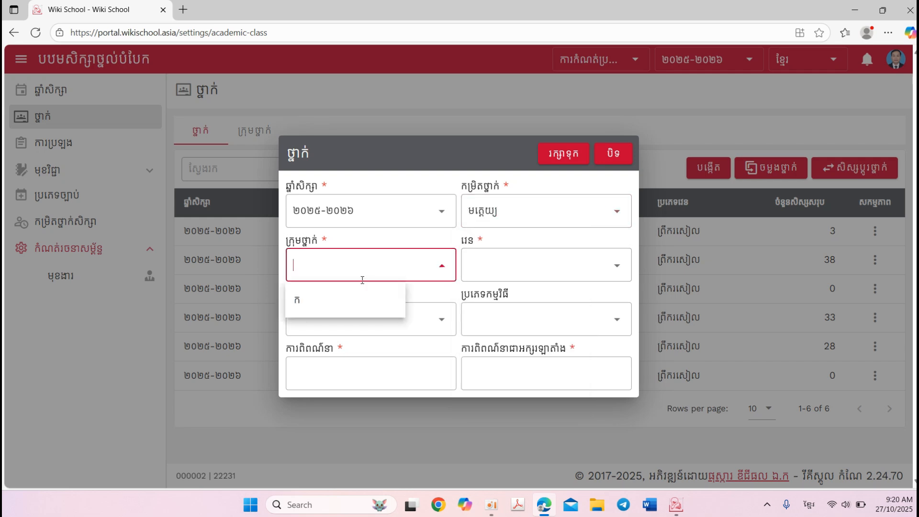
pyautogui.write('ក')
pyautogui.click(491, 264)
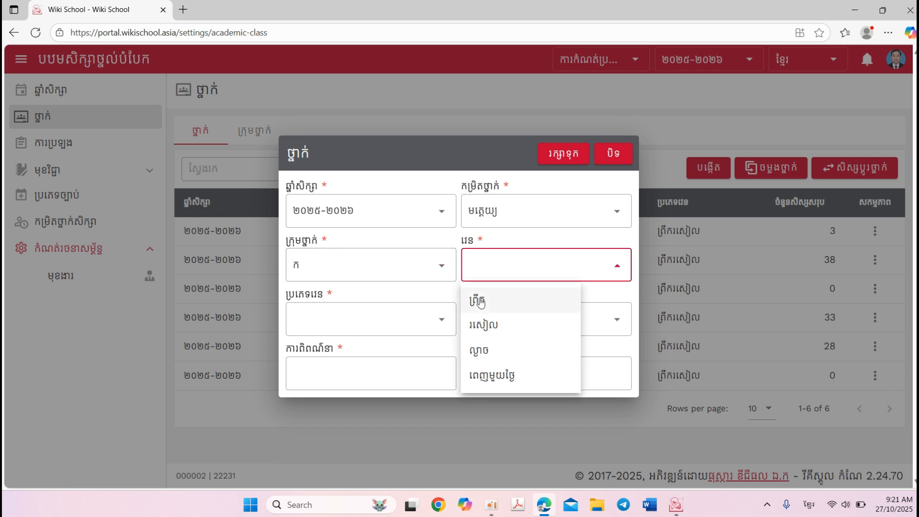
pyautogui.click(481, 298)
pyautogui.click(401, 317)
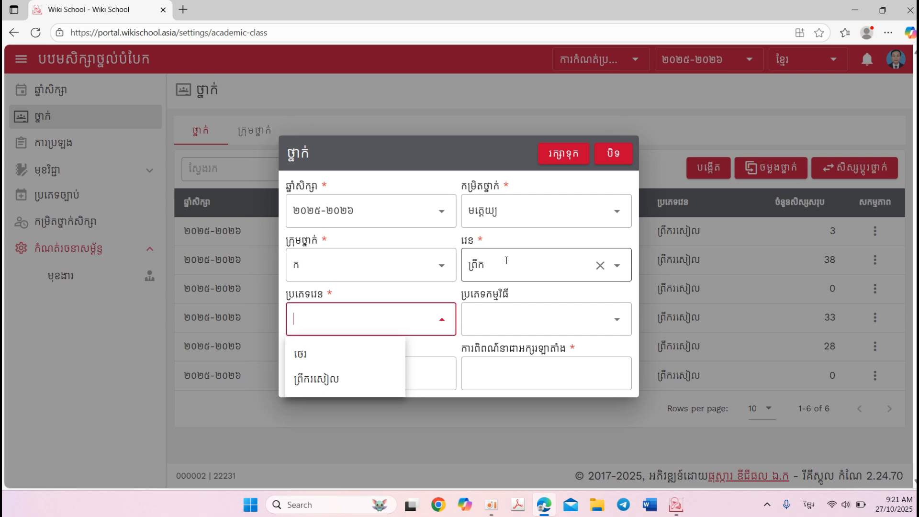
pyautogui.click(307, 354)
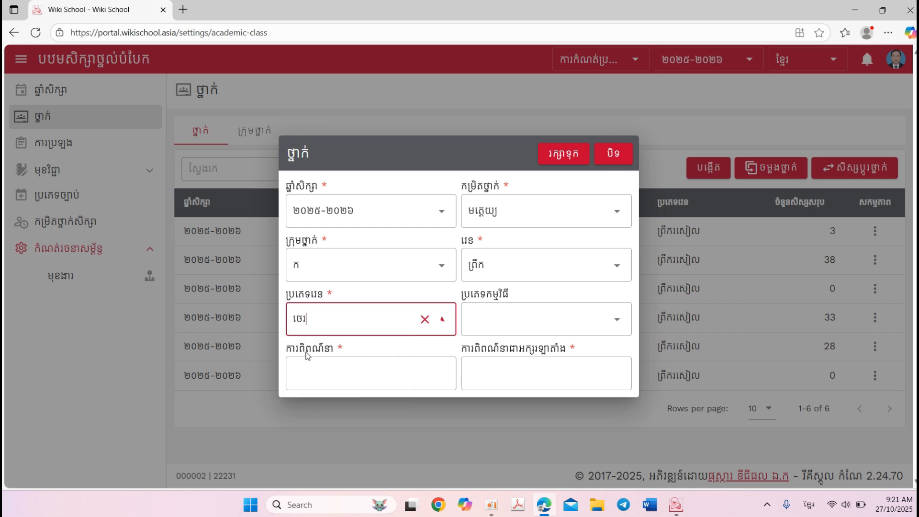
# Set the new class's program type to ទូទៅ
pyautogui.click(482, 318)
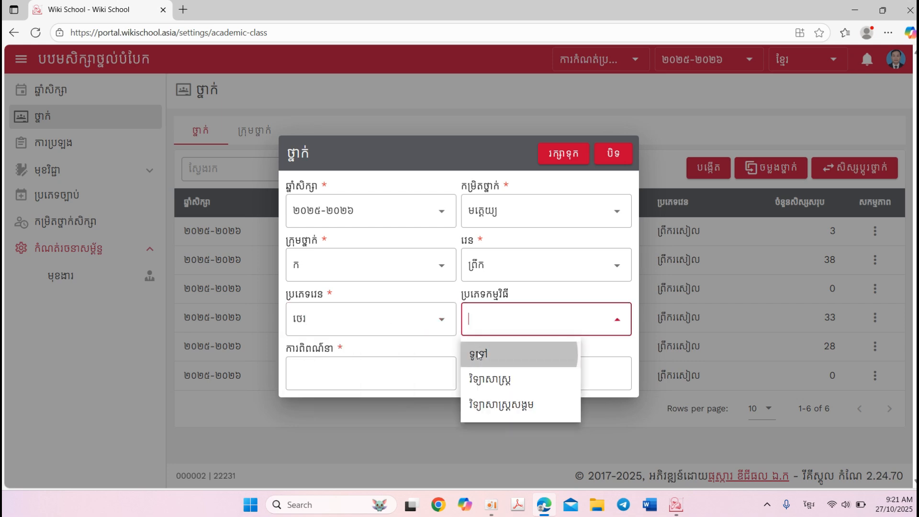
pyautogui.click(478, 355)
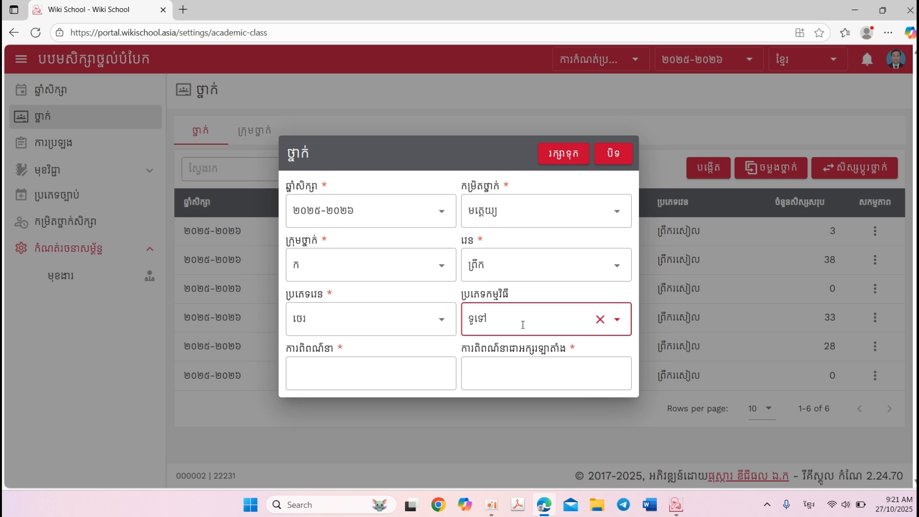
pyautogui.click(600, 320)
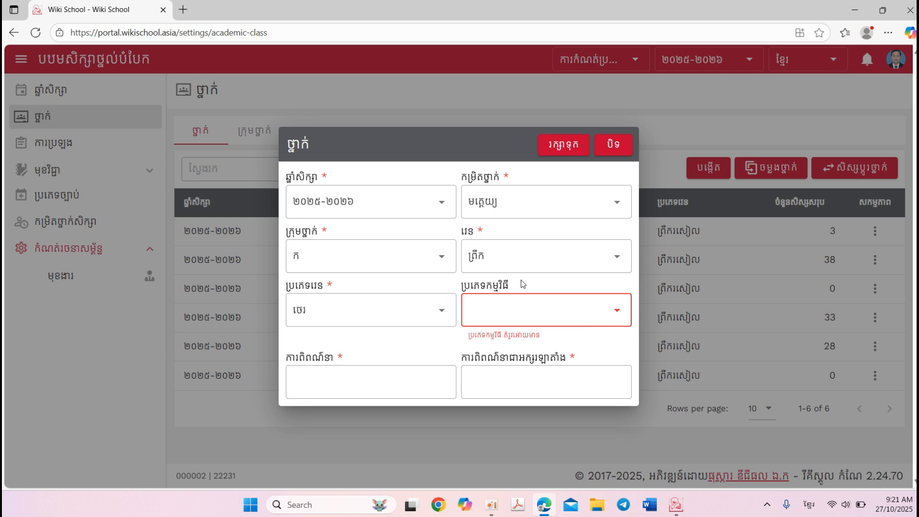
pyautogui.click(495, 297)
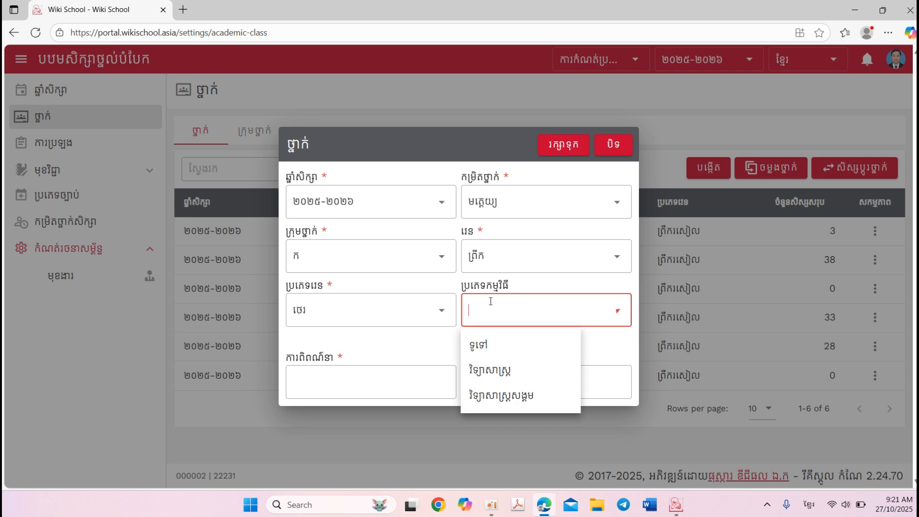
pyautogui.click(472, 342)
# Enter មត្តេយ្យ as the class's description and Latin description, and save the class
pyautogui.click(380, 368)
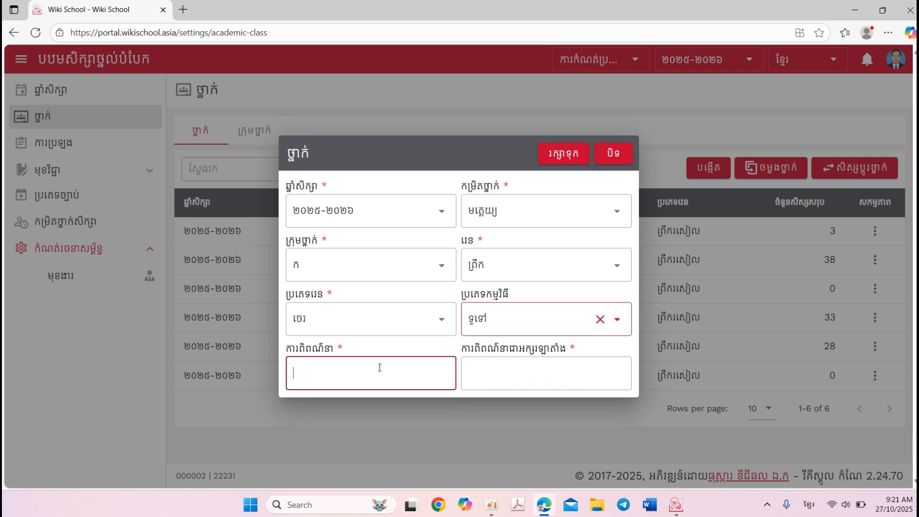
pyautogui.write('មត្តេយ្យ')
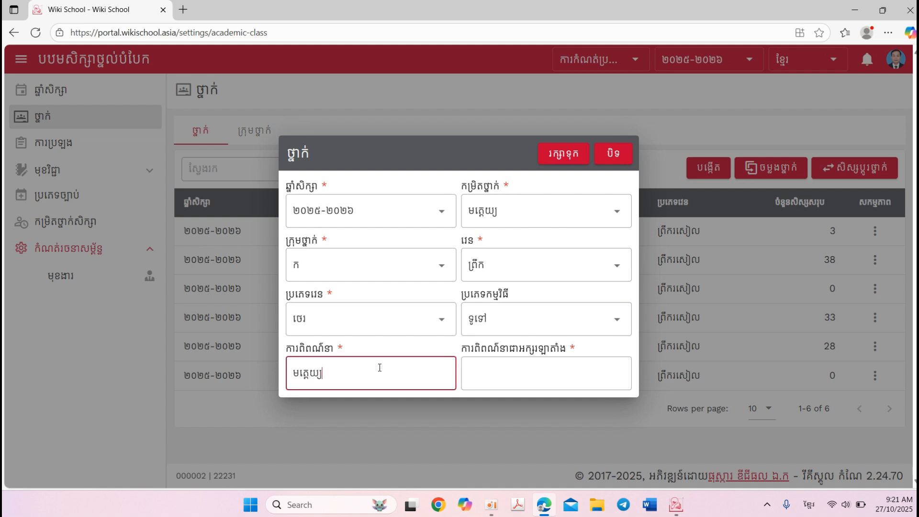
pyautogui.press('Tab')
pyautogui.write('ម')
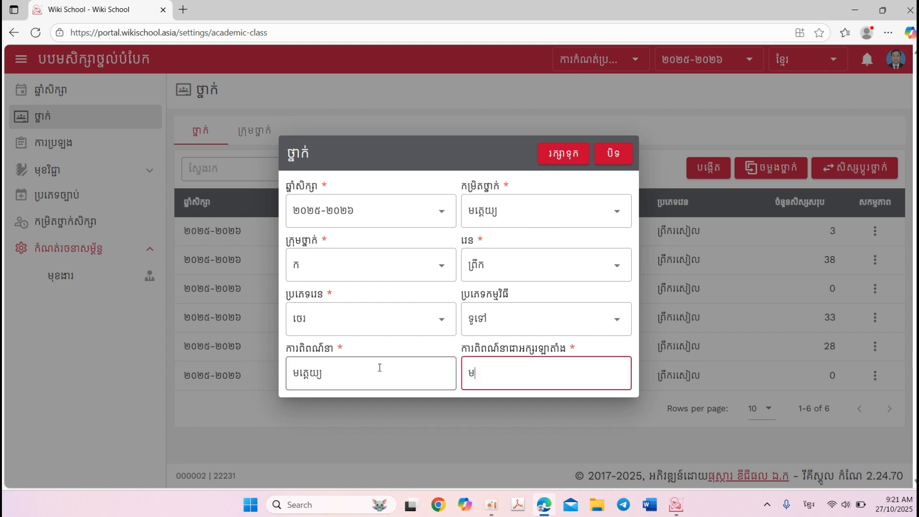
pyautogui.write('ត្តេយ្យ')
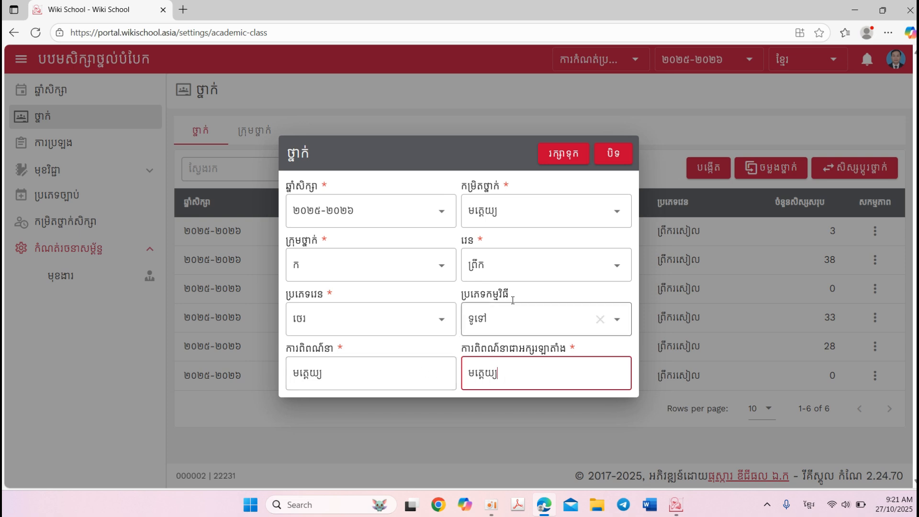
pyautogui.click(563, 158)
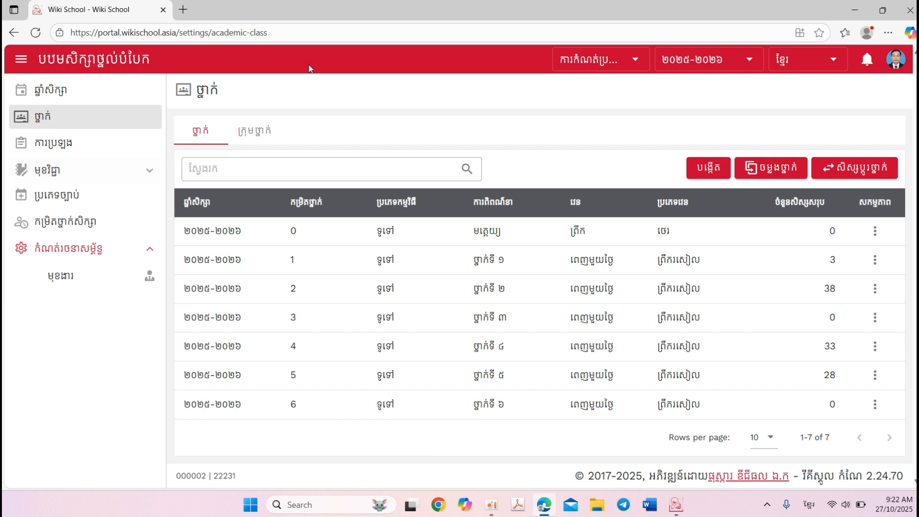
# Switch to the រដ្ឋបាល module and view the student list of the មត្តេយ្យ class
pyautogui.click(600, 67)
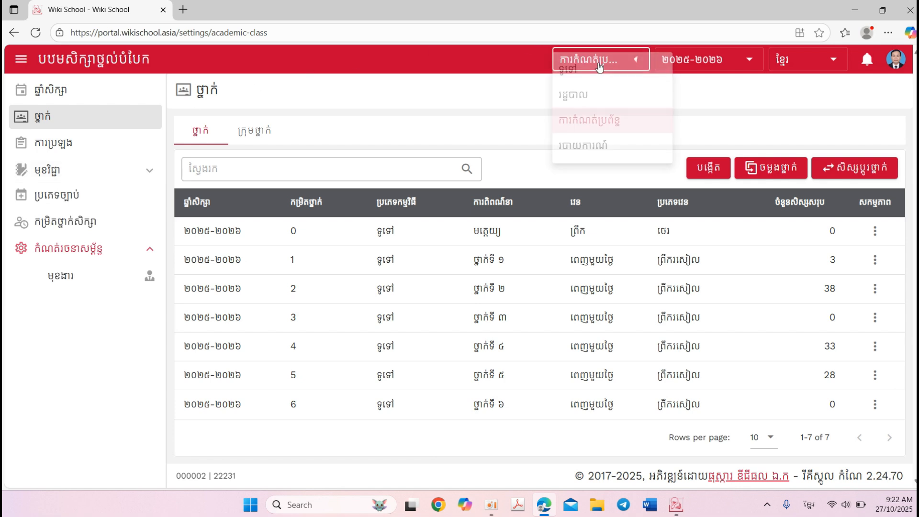
pyautogui.click(592, 95)
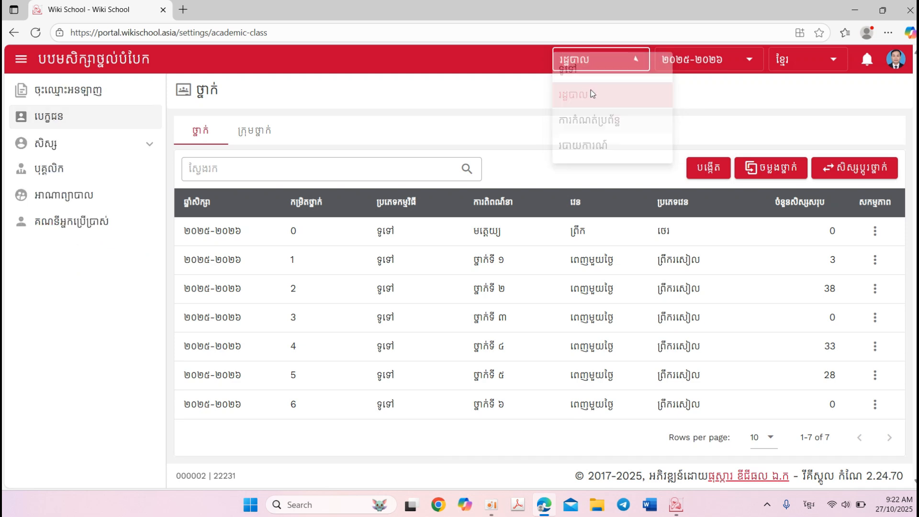
pyautogui.click(38, 140)
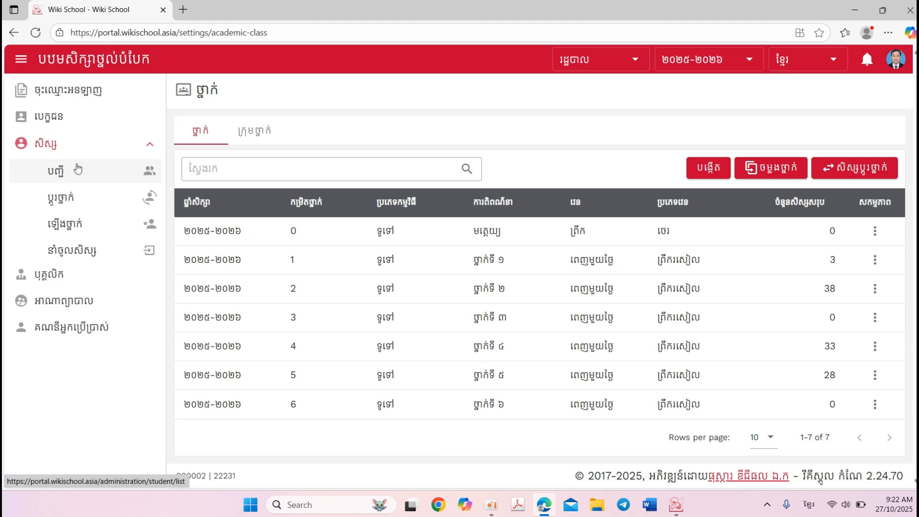
pyautogui.click(143, 174)
pyautogui.click(230, 159)
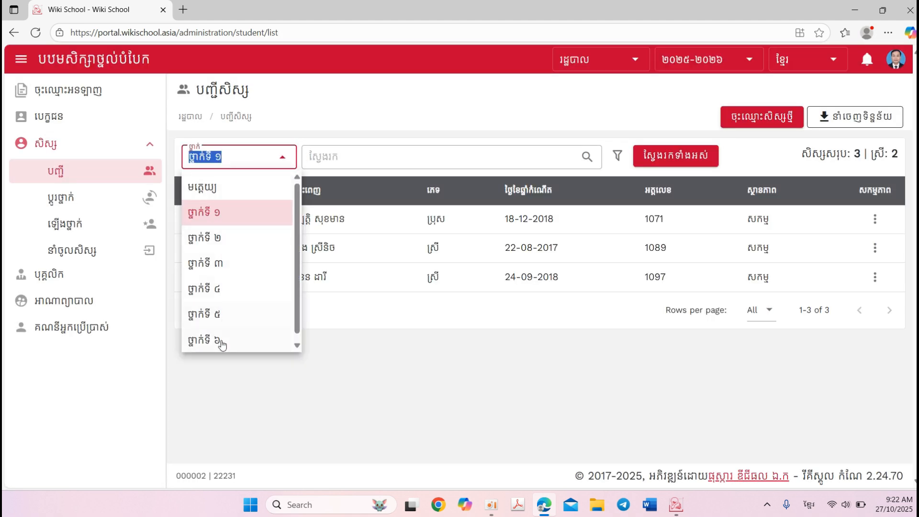
pyautogui.click(219, 192)
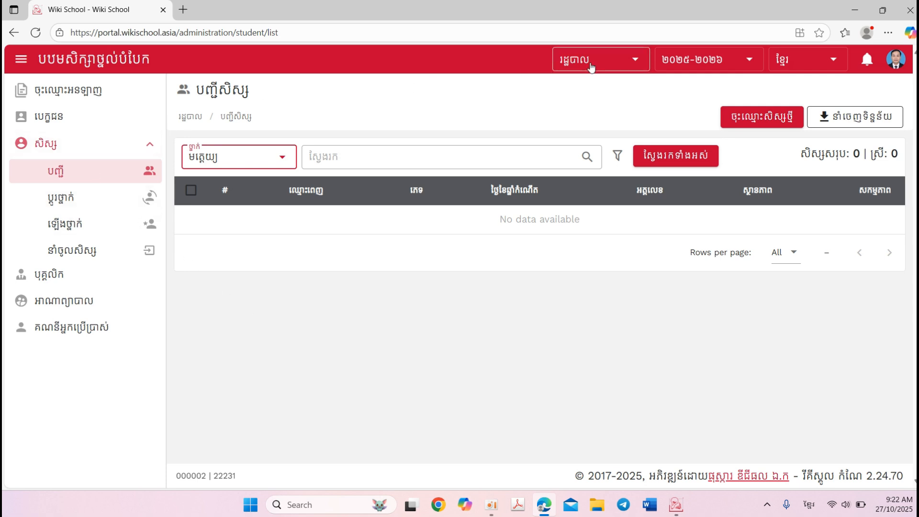
# Return to the class list in system settings, set ថ្នាក់ទី ១ to shift ព្រឹក and shift type ថេរ, and save it
pyautogui.click(611, 61)
pyautogui.click(586, 116)
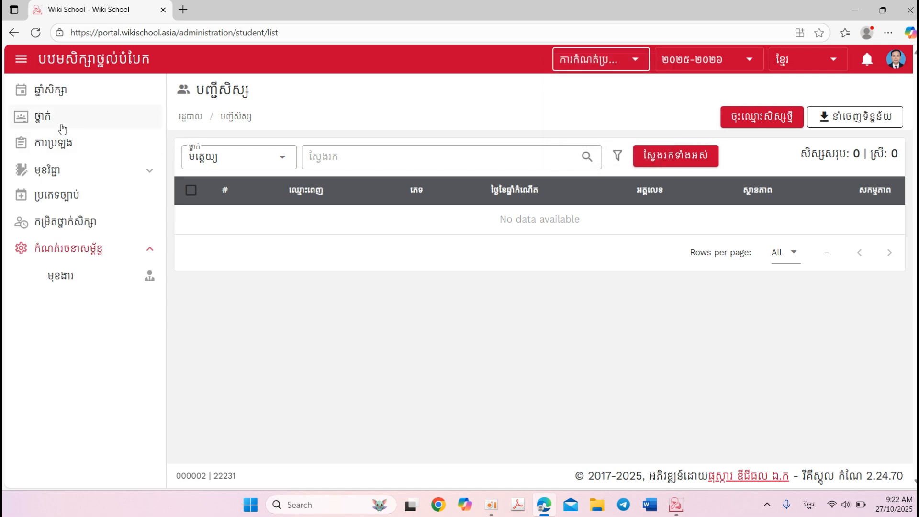
pyautogui.click(59, 123)
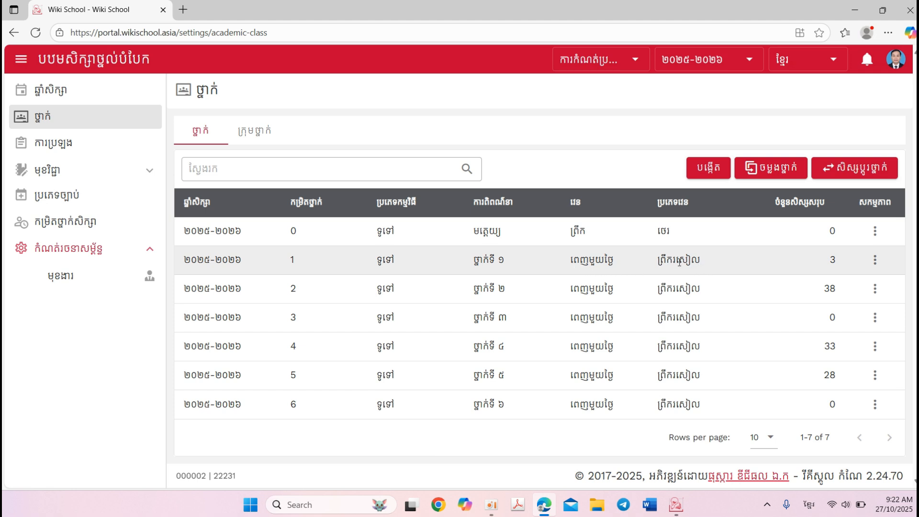
pyautogui.click(876, 262)
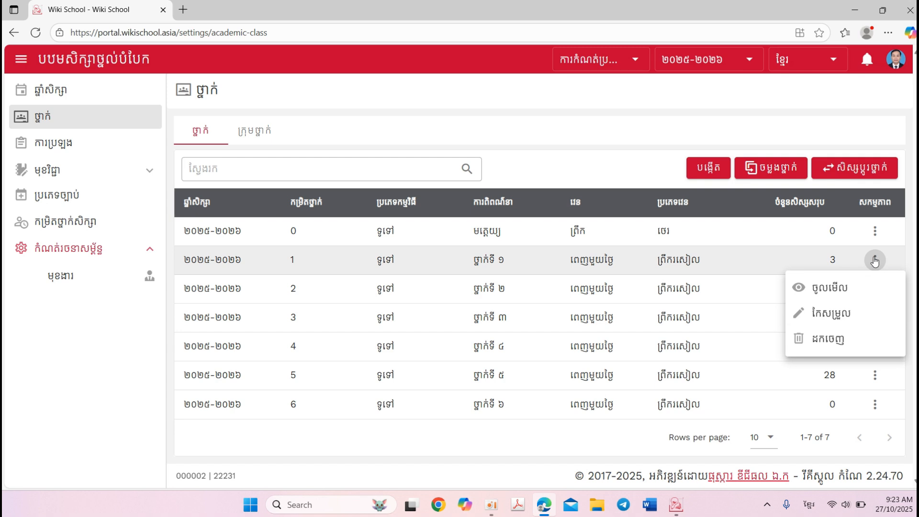
pyautogui.click(819, 316)
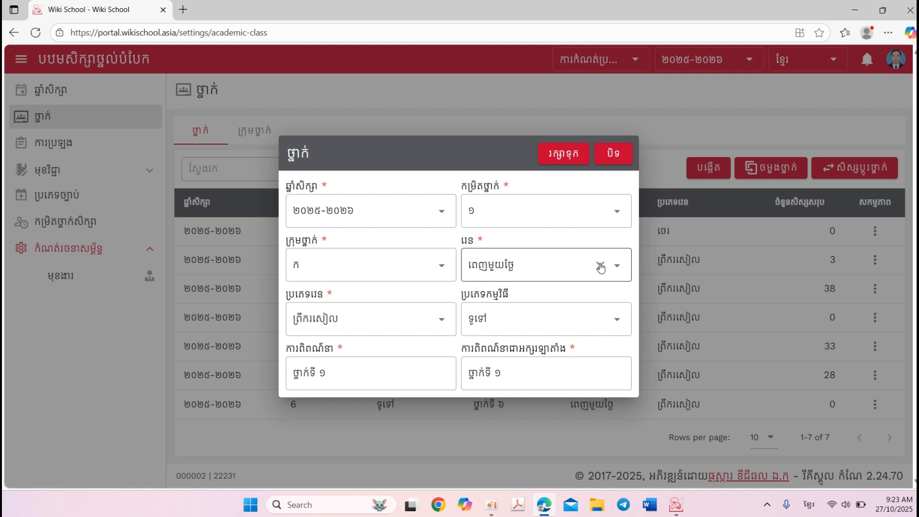
pyautogui.click(616, 266)
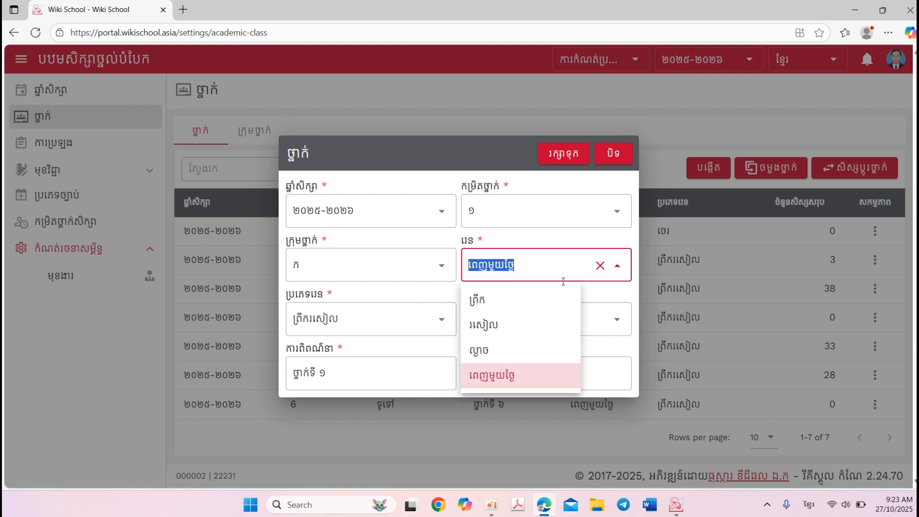
pyautogui.click(498, 301)
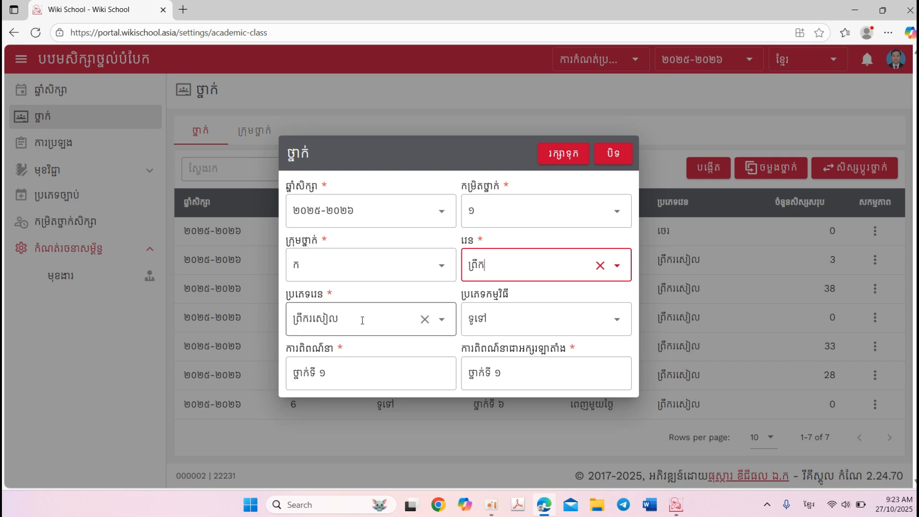
pyautogui.click(443, 320)
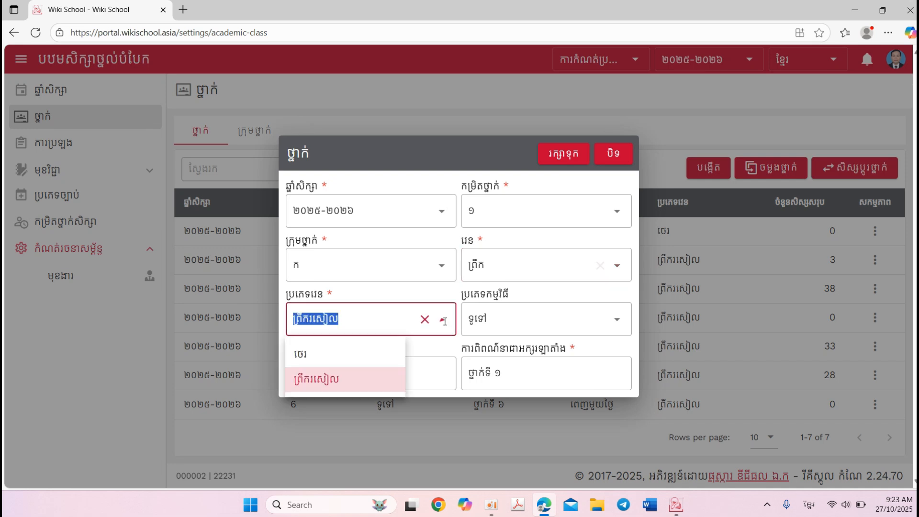
pyautogui.click(309, 354)
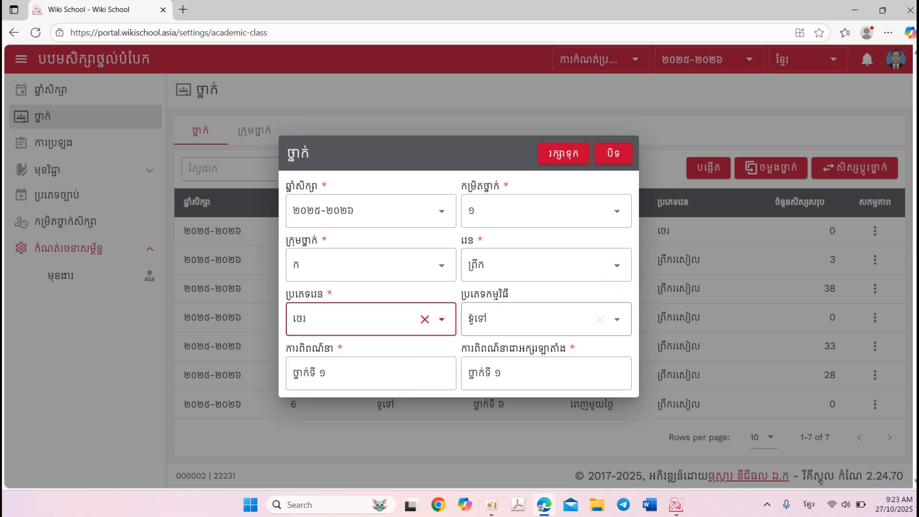
pyautogui.click(565, 161)
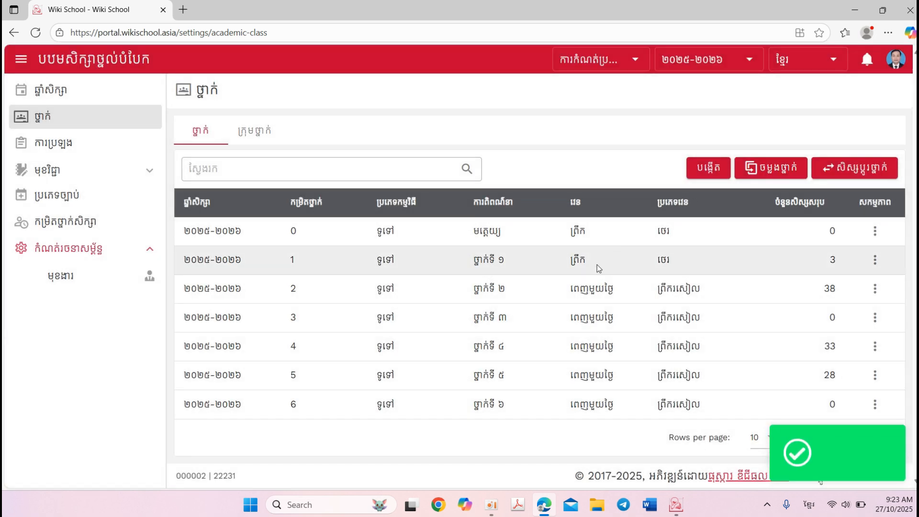
# Edit ថ្នាក់ទី ២ to use shift ព្រឹក and shift type ថេរ, and save it
pyautogui.click(876, 289)
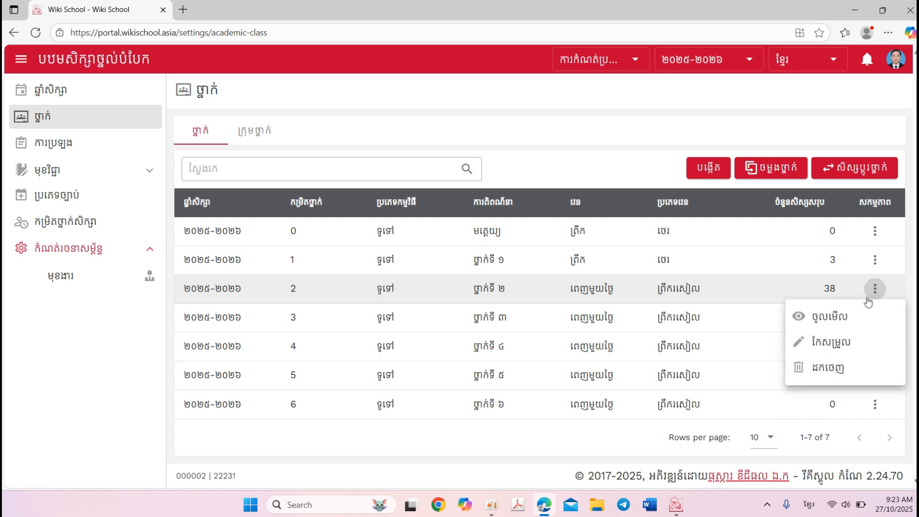
pyautogui.click(833, 342)
pyautogui.doubleClick(541, 269)
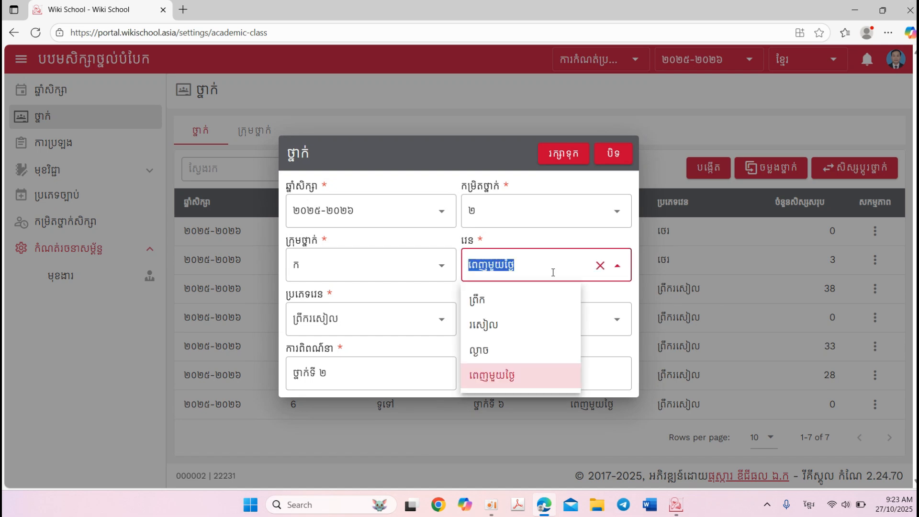
pyautogui.click(487, 303)
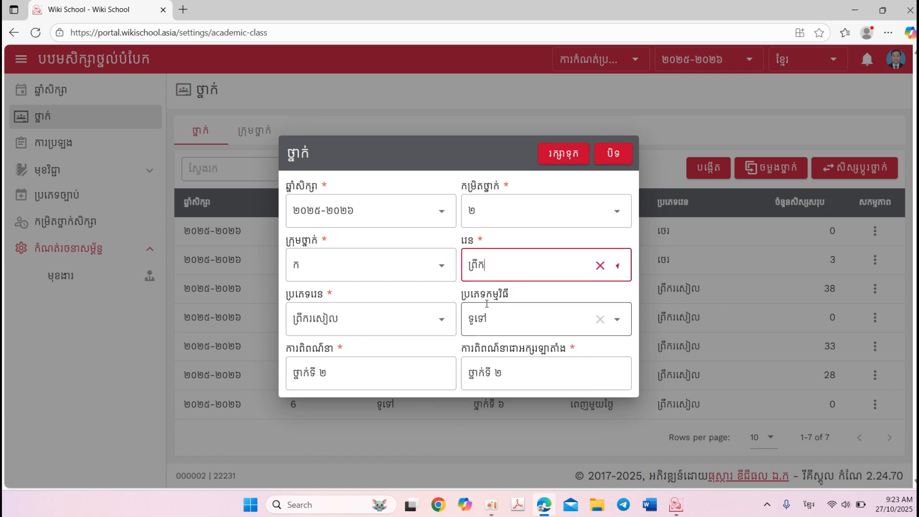
pyautogui.doubleClick(379, 318)
pyautogui.click(343, 355)
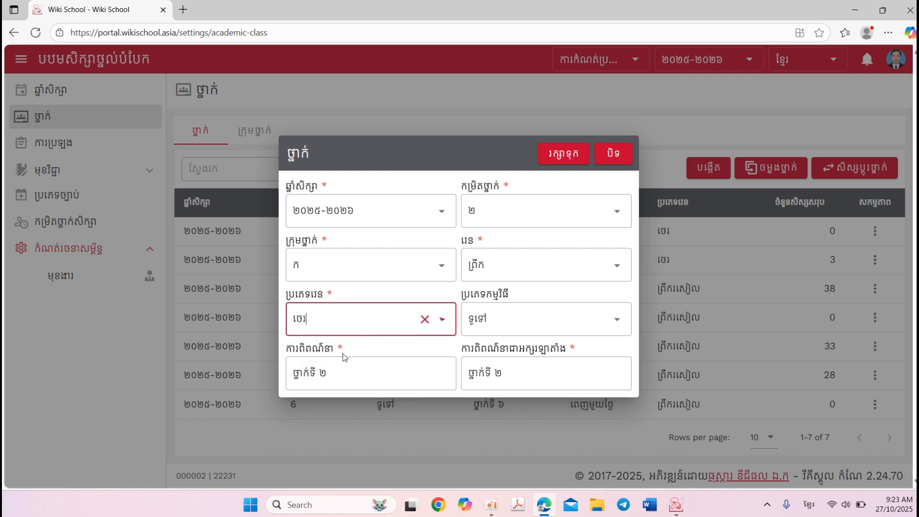
pyautogui.click(564, 164)
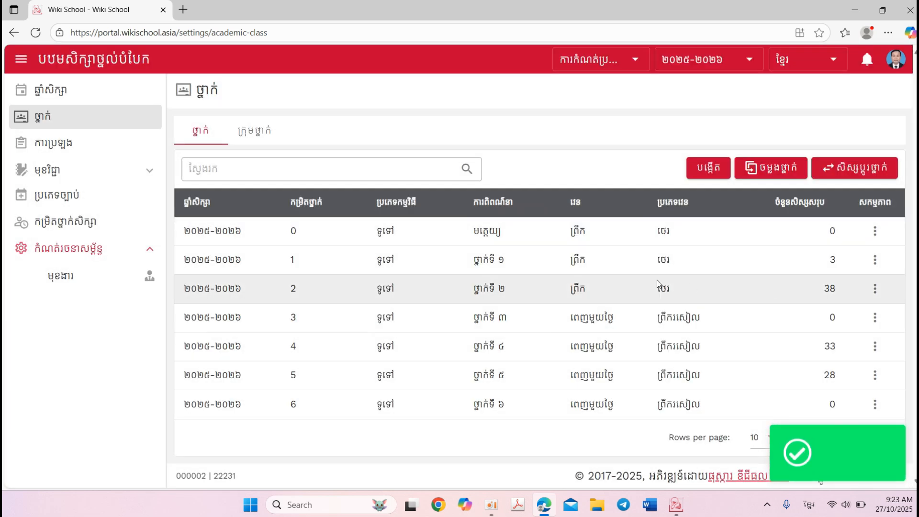